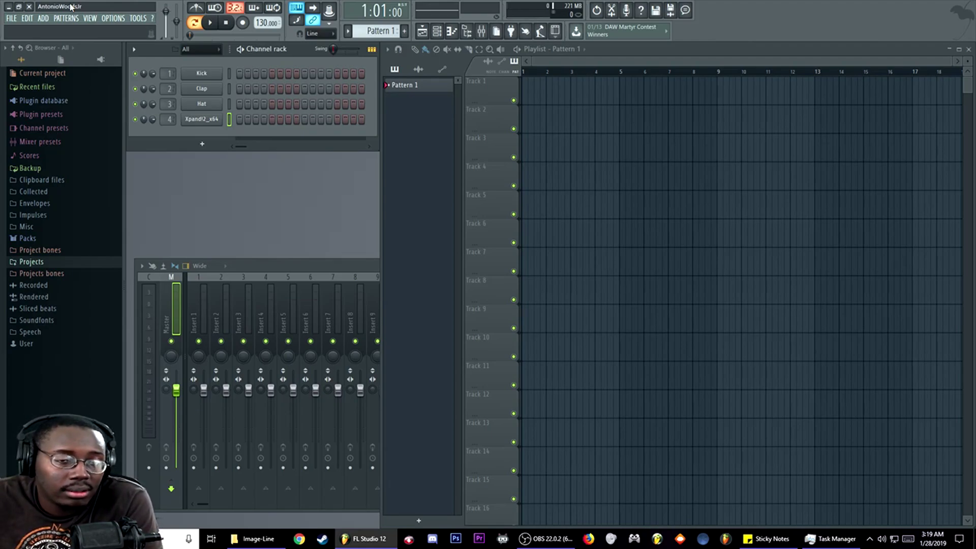
- Check the installed FL Studio version in the About window, dismissing the CCleaner alert
{"action": "left_click", "coordinate": [108, 18]}
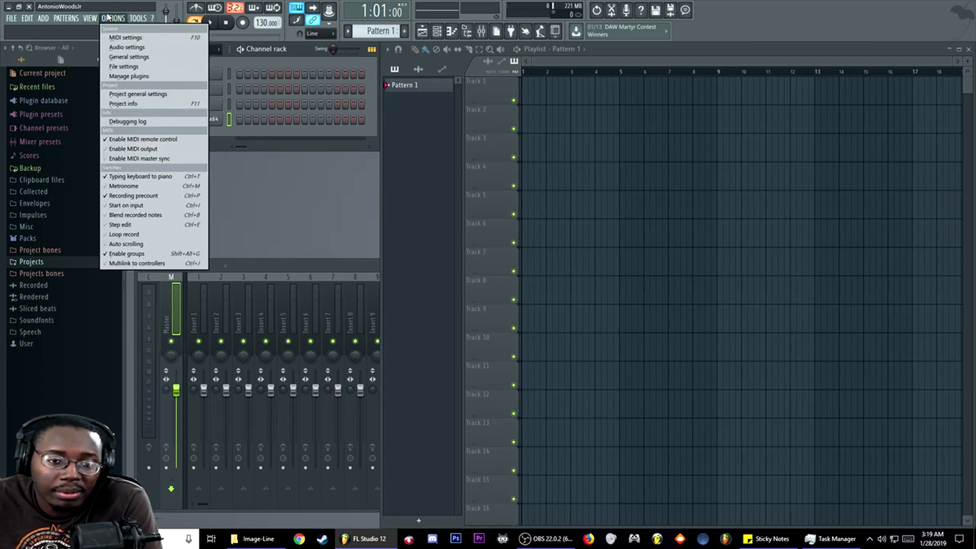
{"action": "left_click", "coordinate": [123, 104]}
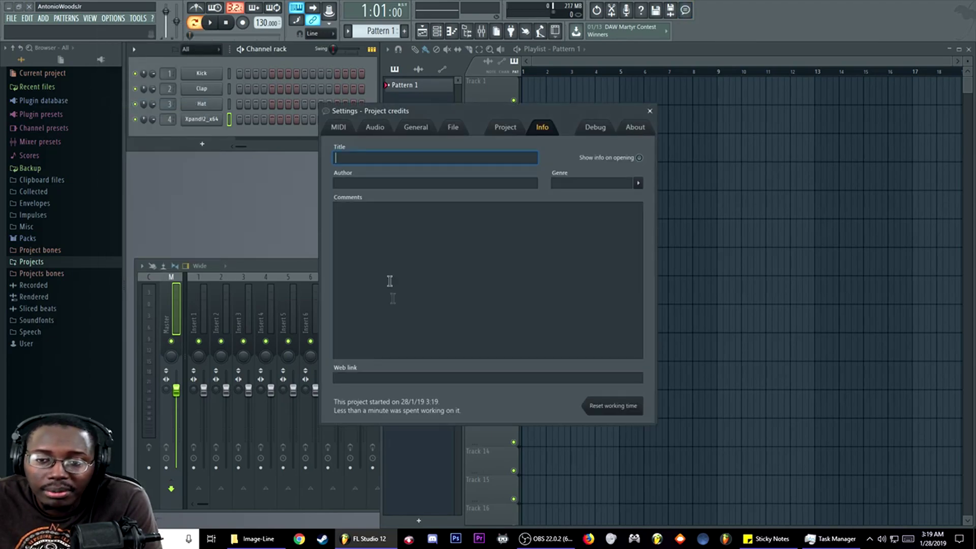
{"action": "left_click", "coordinate": [638, 128]}
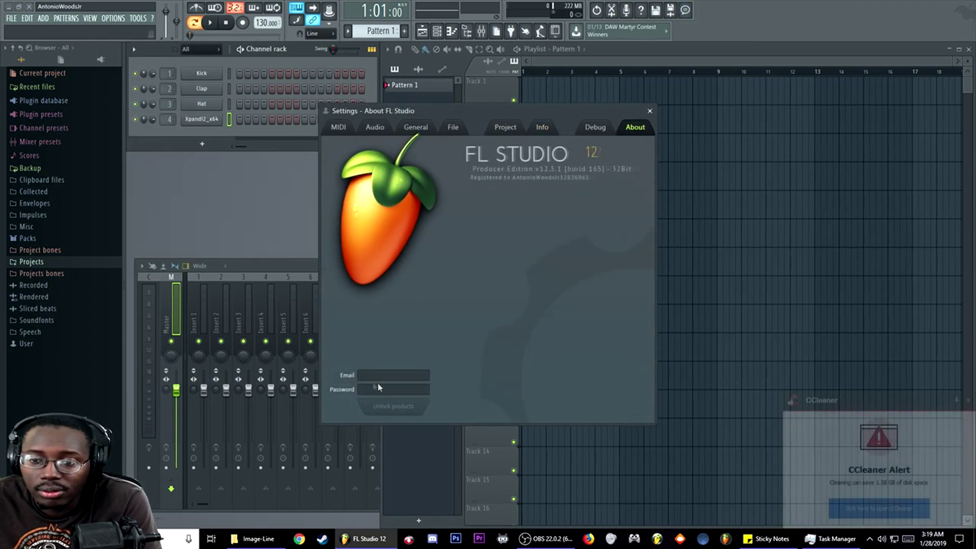
{"action": "left_click", "coordinate": [968, 401]}
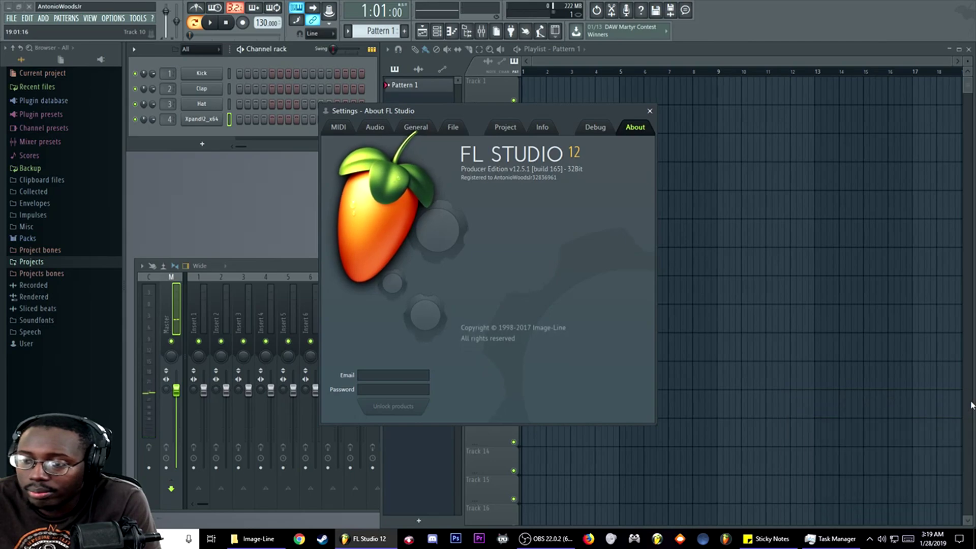
{"action": "left_click", "coordinate": [649, 111]}
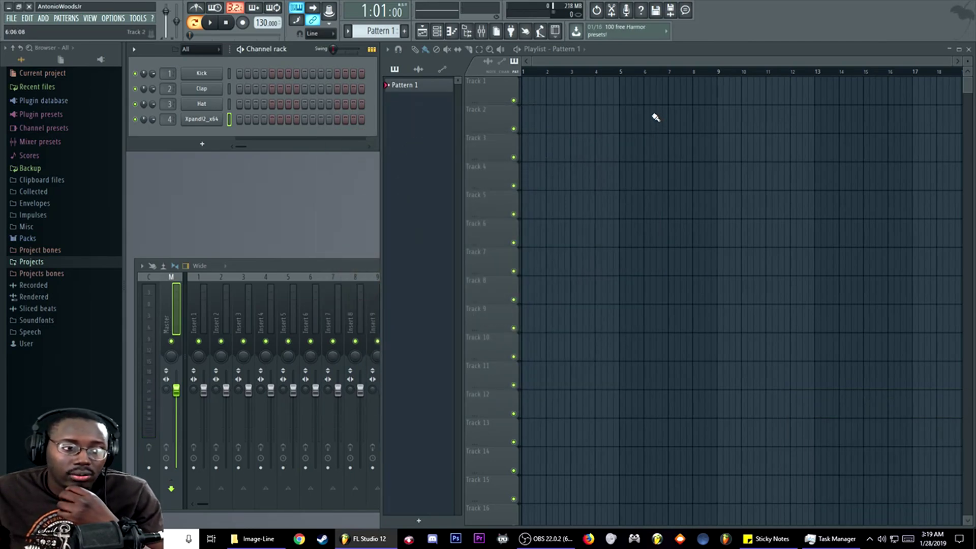
- Quit FL Studio without saving untitled.flp and select the FL Studio 12 folder in Explorer
{"action": "left_click", "coordinate": [29, 7]}
{"action": "left_click", "coordinate": [501, 297]}
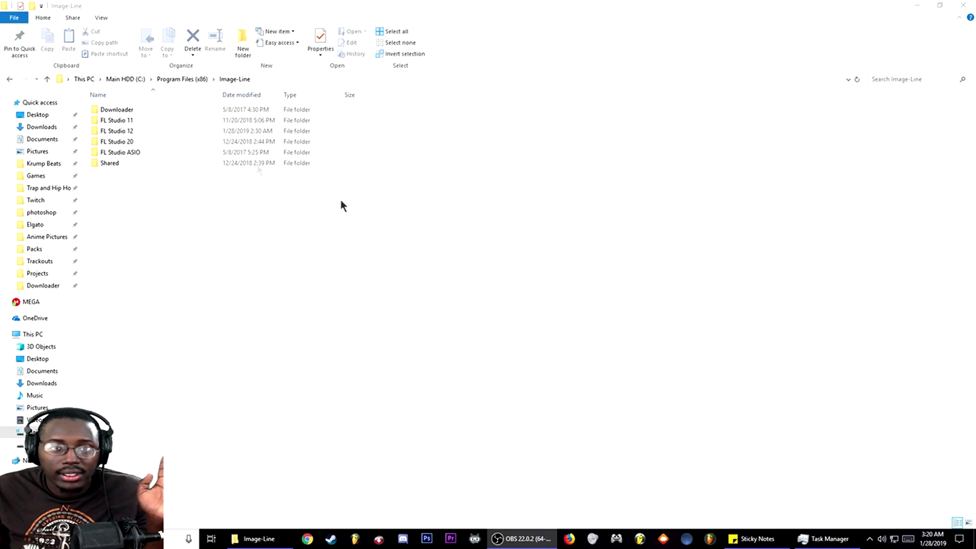
{"action": "left_click", "coordinate": [126, 131]}
{"action": "right_click", "coordinate": [137, 131]}
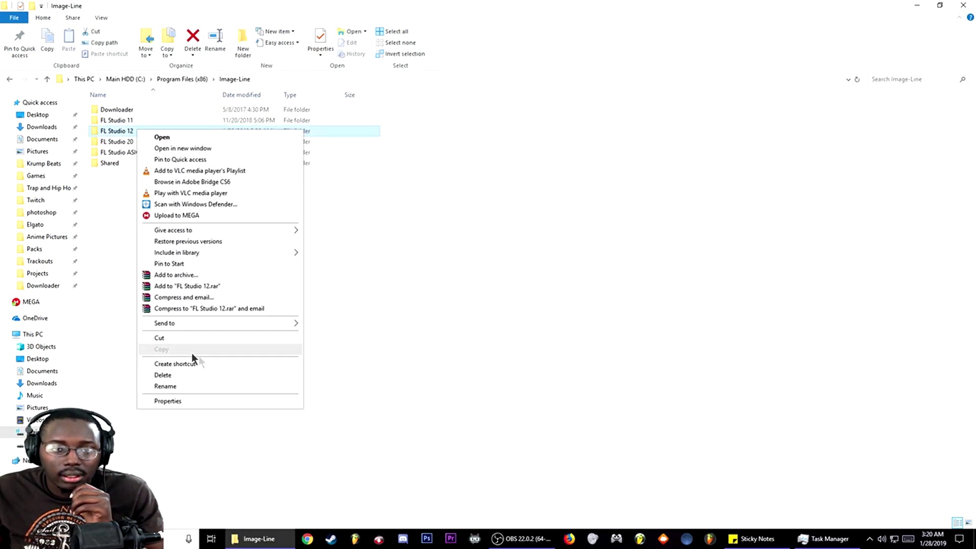
{"action": "left_click", "coordinate": [119, 120]}
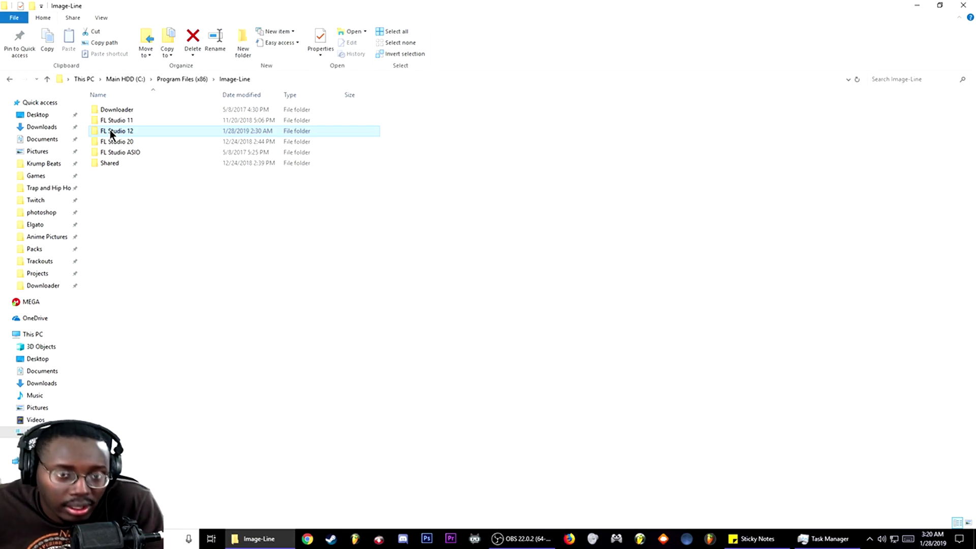
- Select the FL Studio 11, 12 and 20 folders in the Image-Line folder, ending on FL Studio 12
{"action": "left_click", "coordinate": [118, 120]}
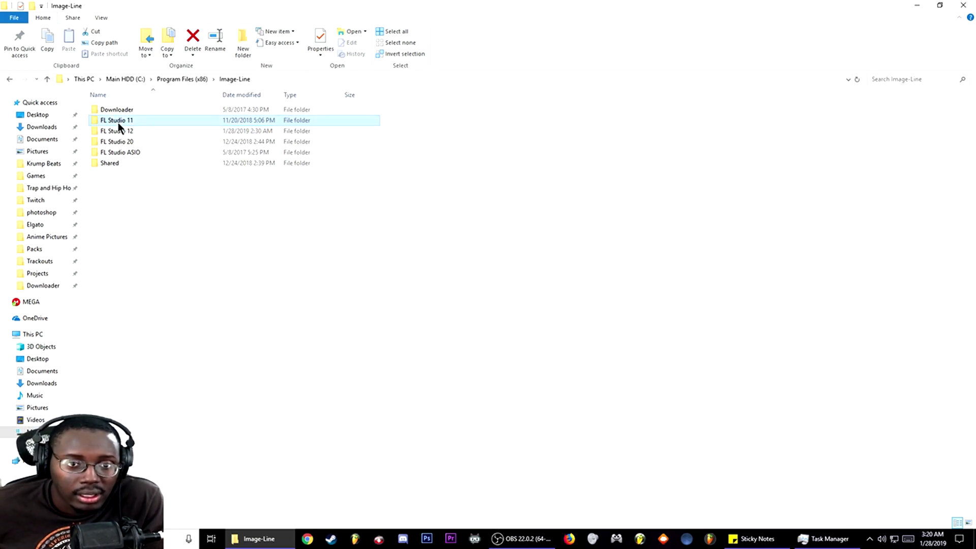
{"action": "left_click", "coordinate": [113, 132]}
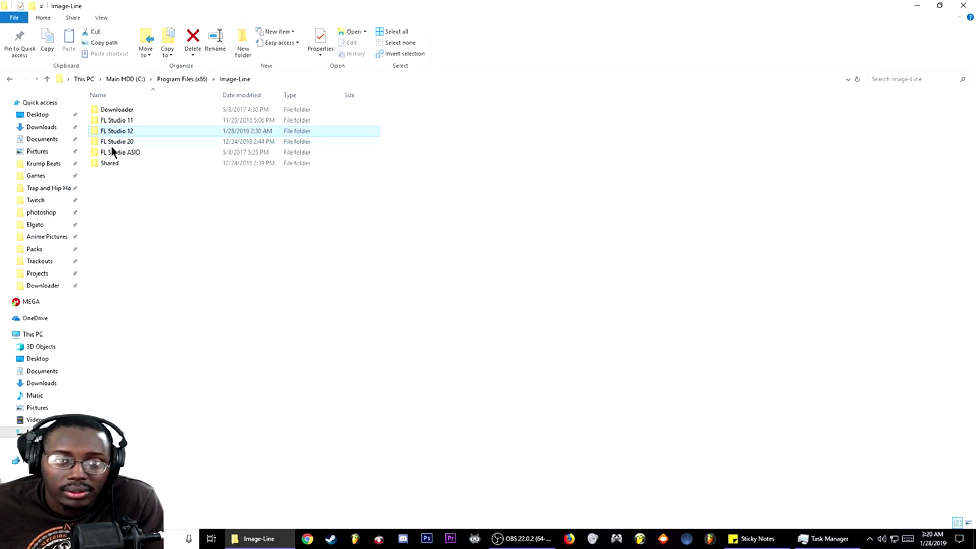
{"action": "left_click", "coordinate": [112, 146]}
{"action": "left_click", "coordinate": [132, 121]}
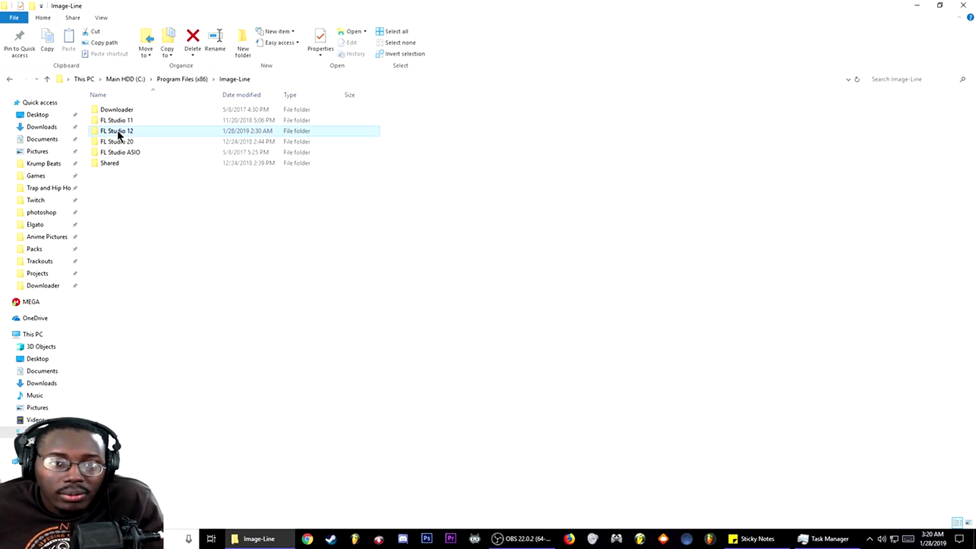
{"action": "left_click", "coordinate": [605, 217]}
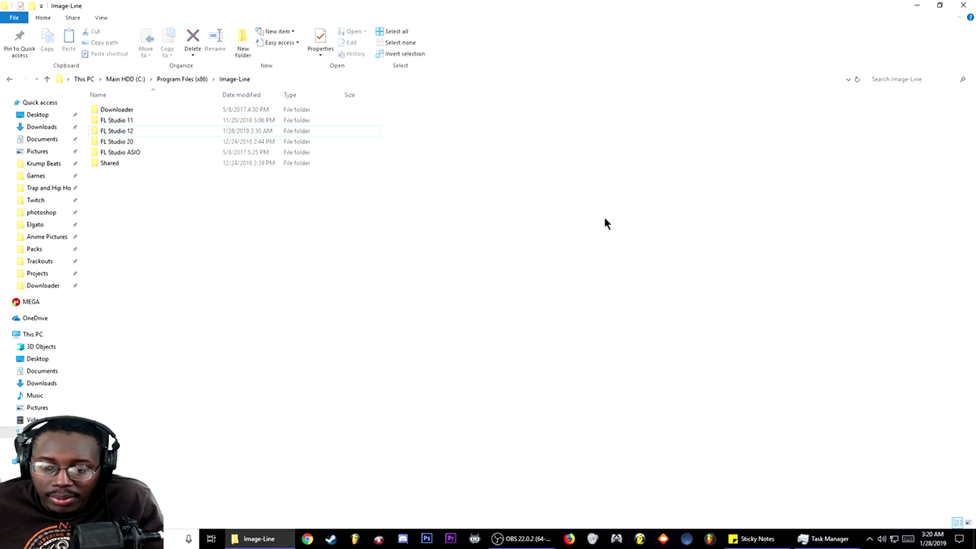
{"action": "left_click", "coordinate": [122, 126]}
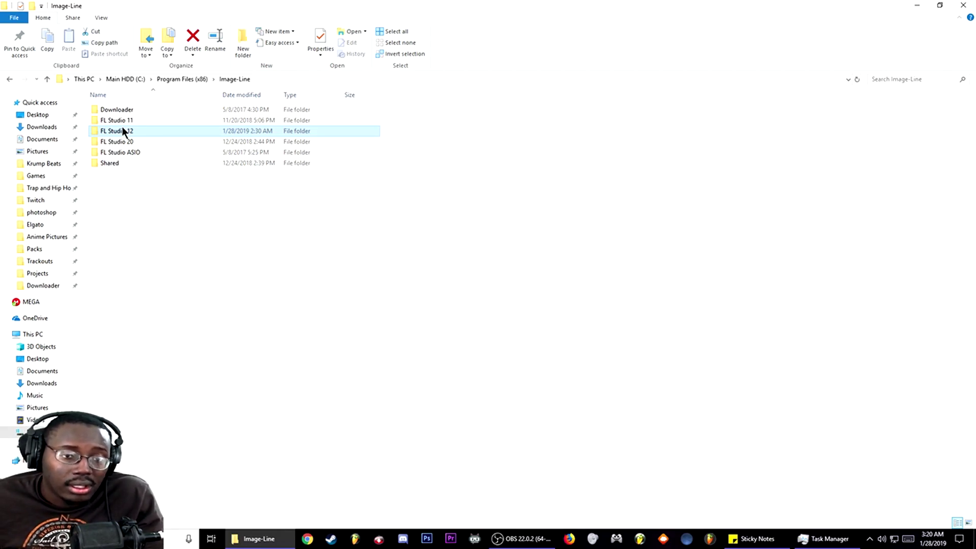
- Rename the FL Studio 12 folder to 'FL Studio 12 old', granting administrator permission
{"action": "right_click", "coordinate": [122, 129]}
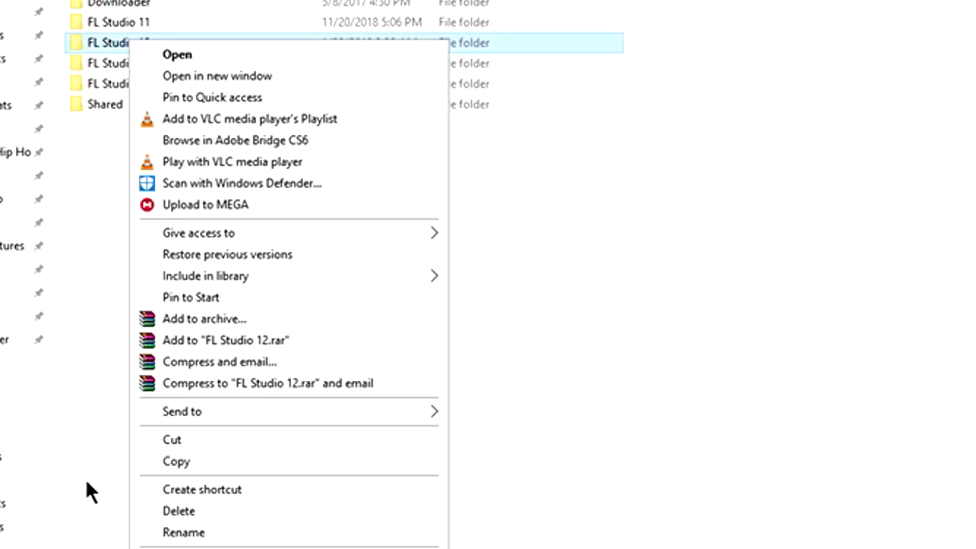
{"action": "left_click", "coordinate": [190, 532]}
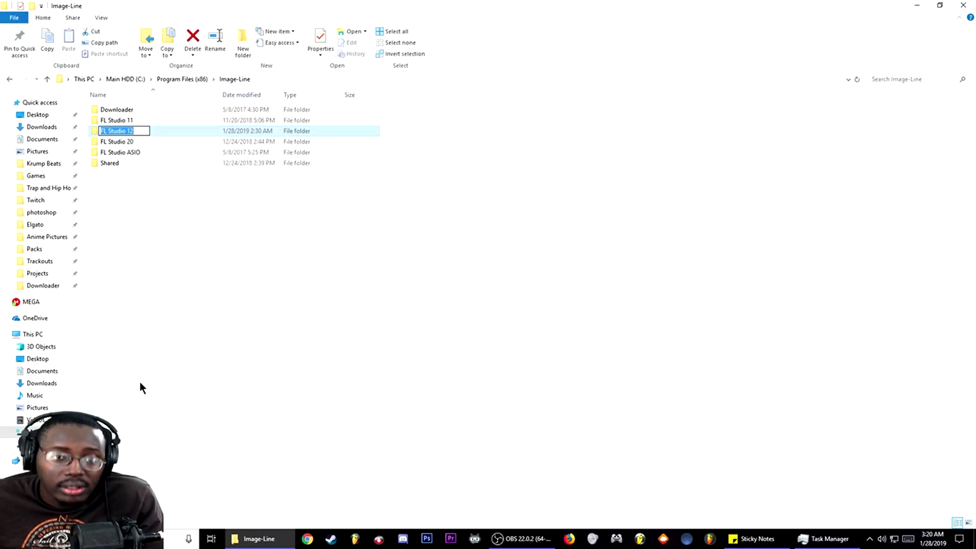
{"action": "key", "text": "End"}
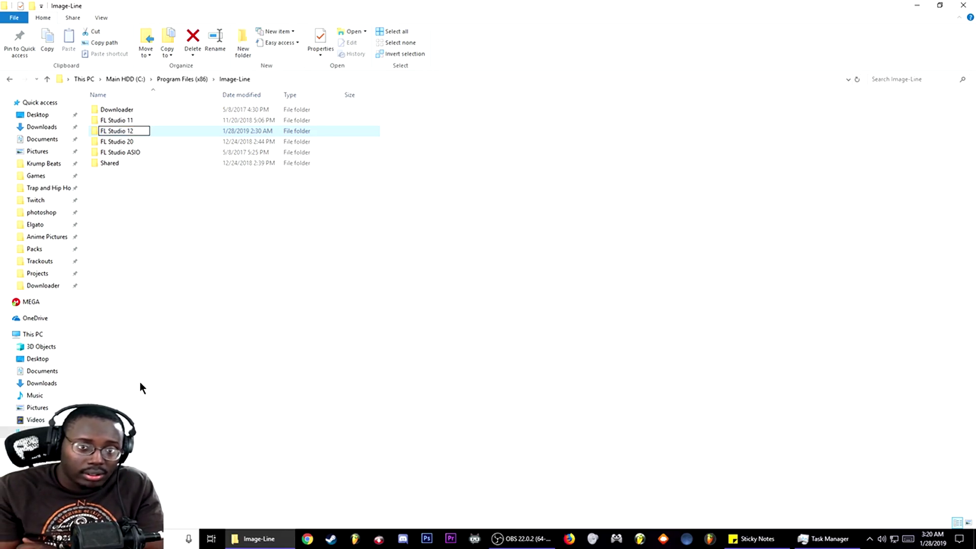
{"action": "type", "text": "ol"}
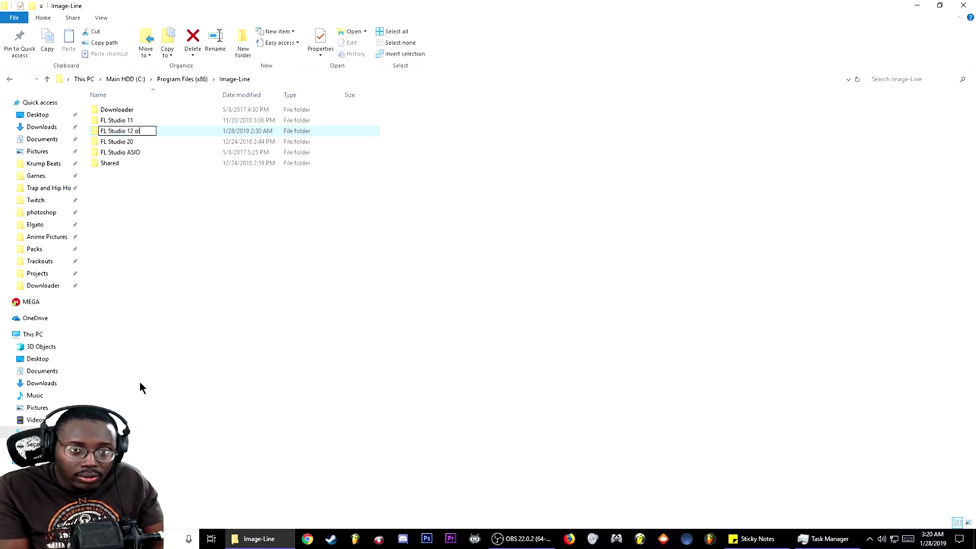
{"action": "type", "text": "d"}
{"action": "key", "text": "Return"}
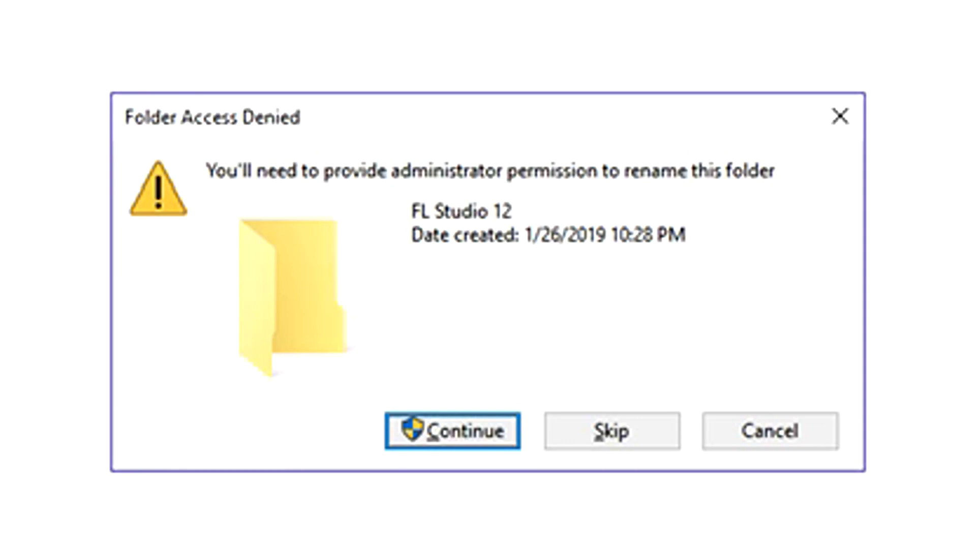
{"action": "left_click", "coordinate": [435, 443]}
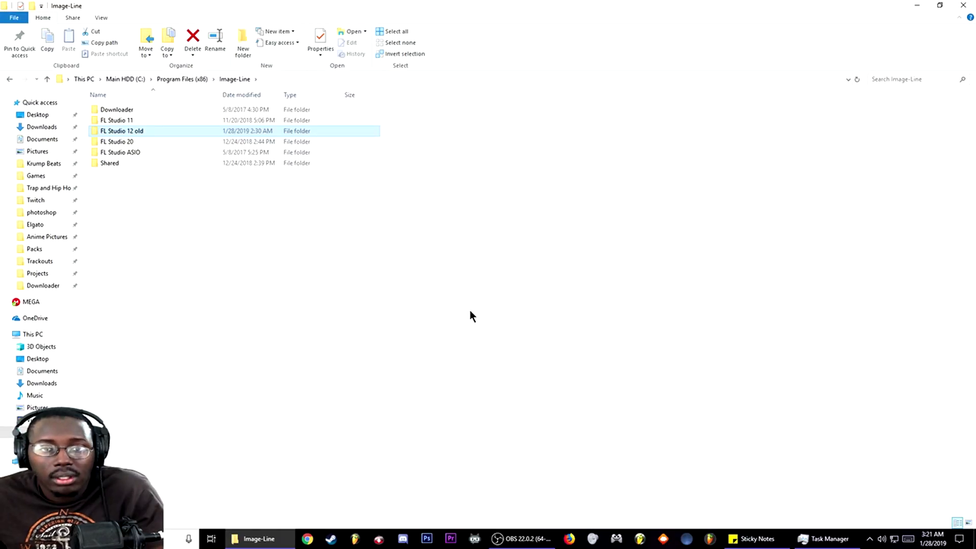
{"action": "left_click", "coordinate": [467, 308]}
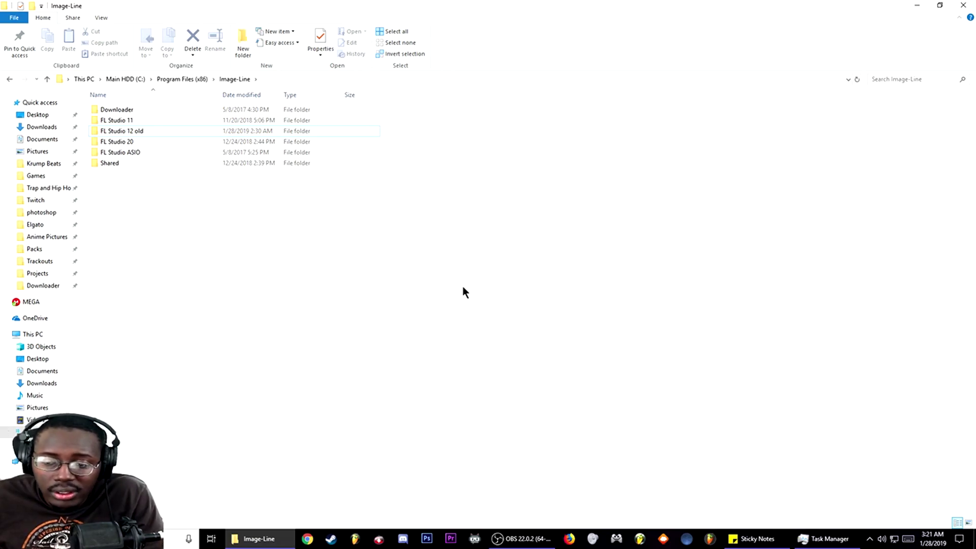
- Launch the FL Studio 12 installer, accept the license and choose installing for all users
{"action": "left_click", "coordinate": [917, 6]}
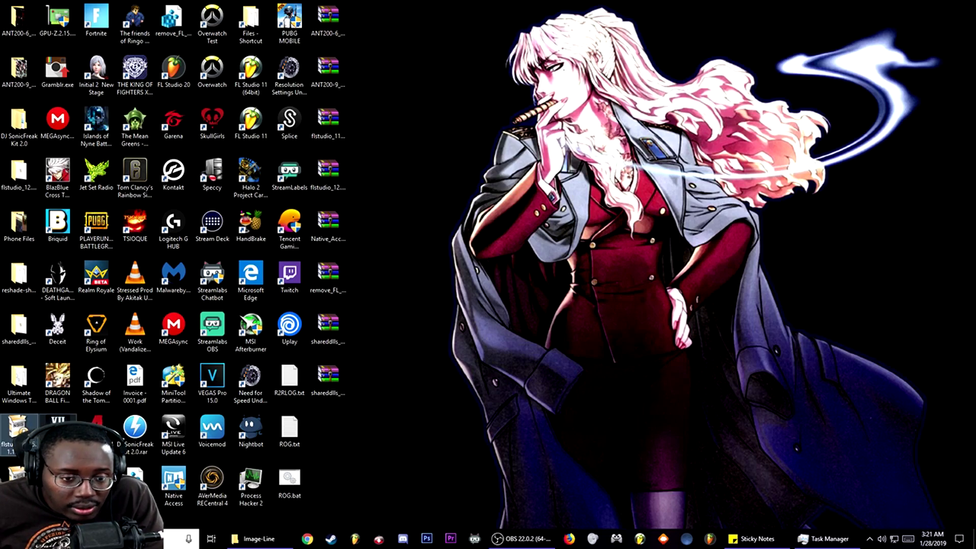
{"action": "double_click", "coordinate": [18, 430]}
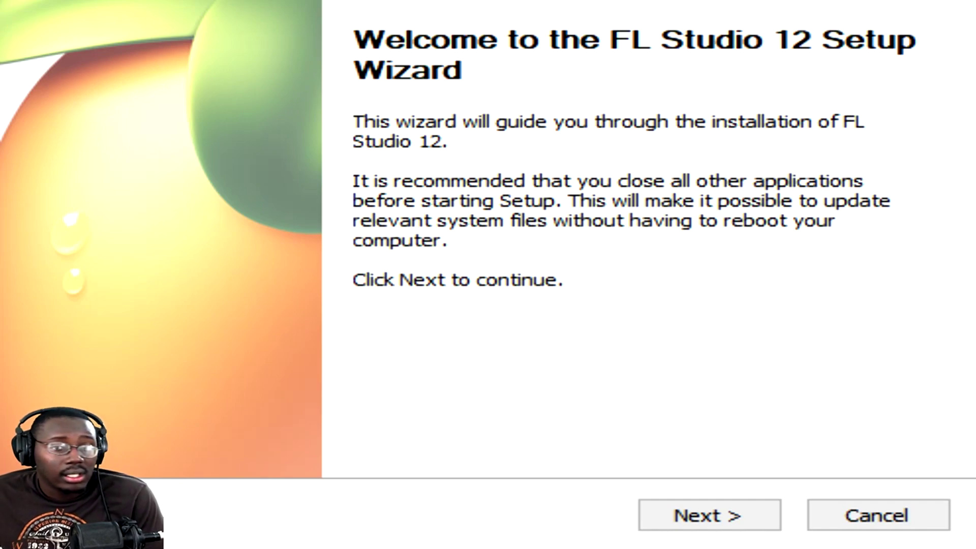
{"action": "left_click", "coordinate": [732, 526]}
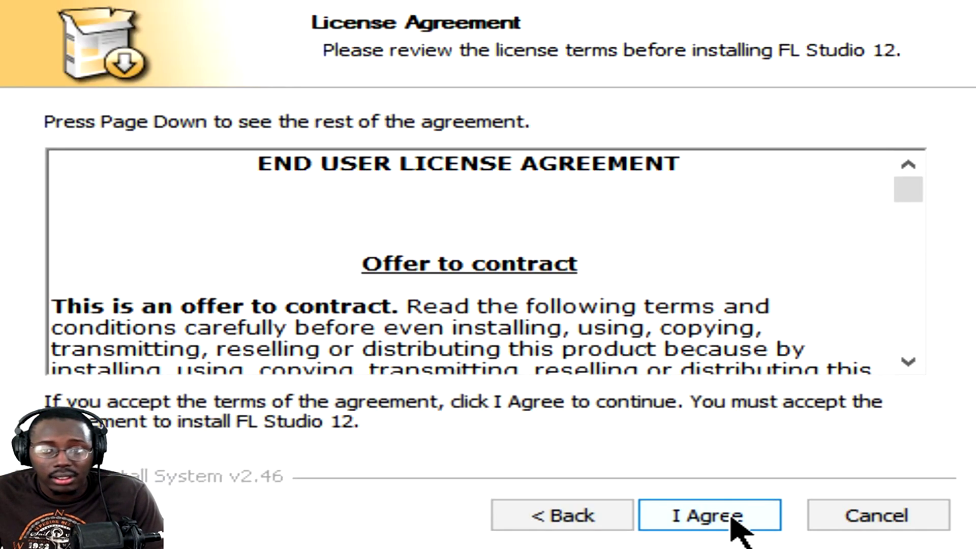
{"action": "left_click", "coordinate": [732, 518]}
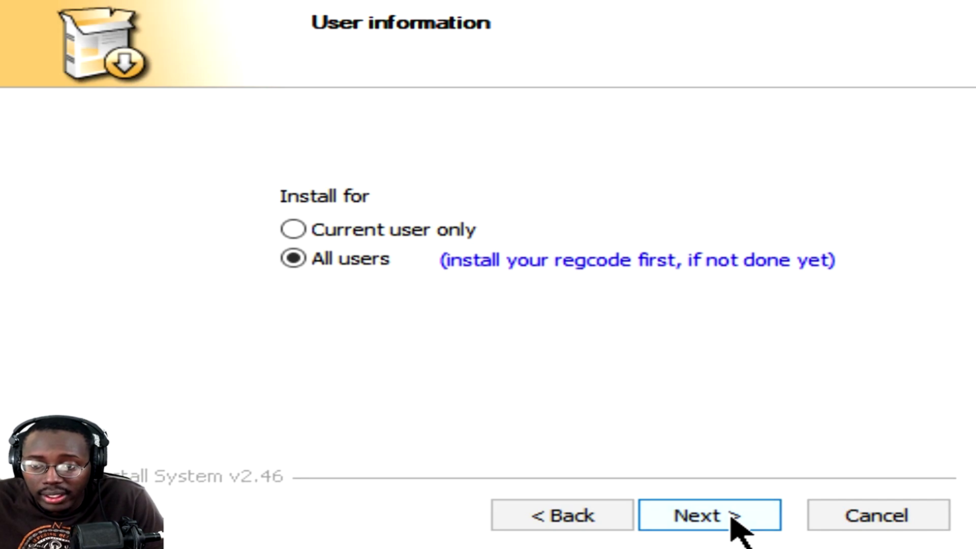
{"action": "left_click", "coordinate": [735, 526]}
- Keep previous settings, accept the default install and 32/64bit VST folders, and install
{"action": "scroll", "coordinate": [508, 345], "scroll_direction": "down", "scroll_amount": 1}
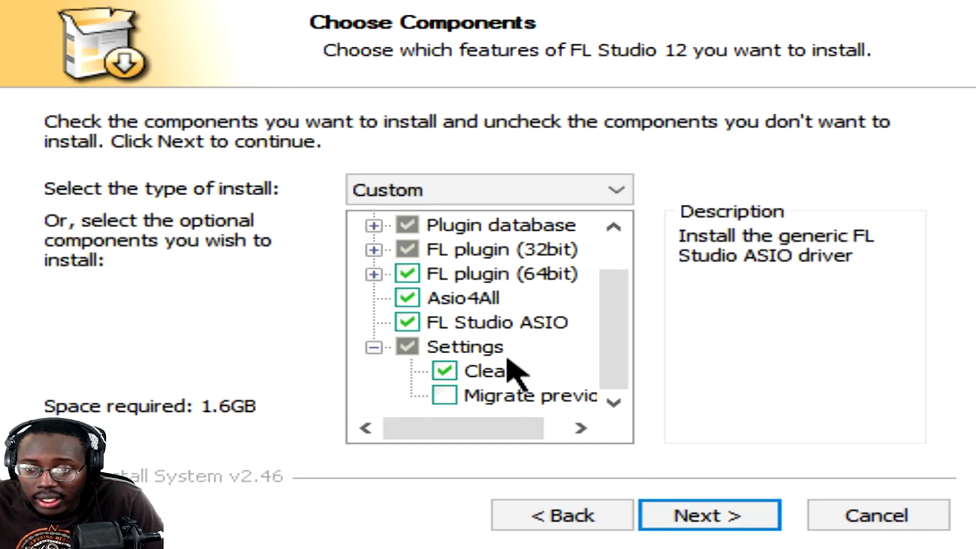
{"action": "left_click", "coordinate": [471, 373]}
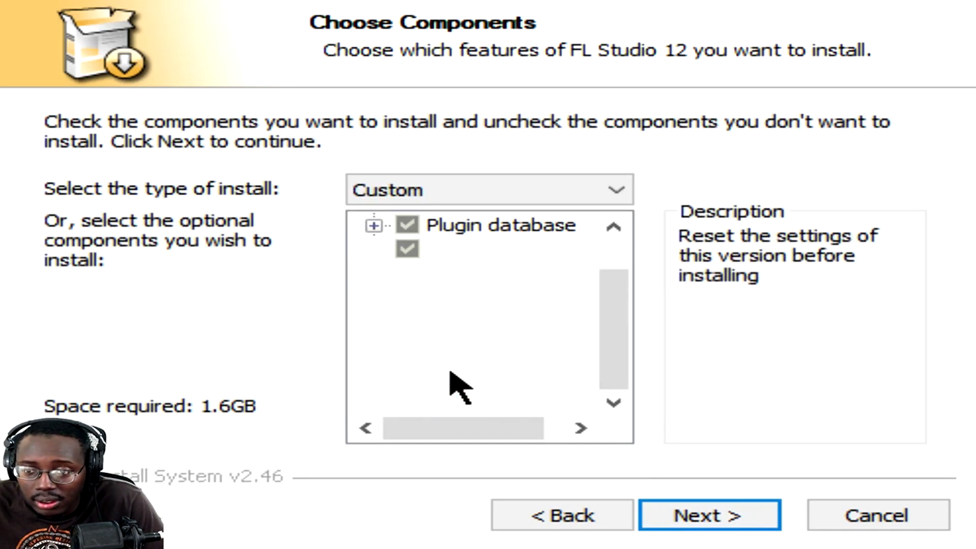
{"action": "left_click", "coordinate": [737, 524]}
{"action": "left_click", "coordinate": [740, 526]}
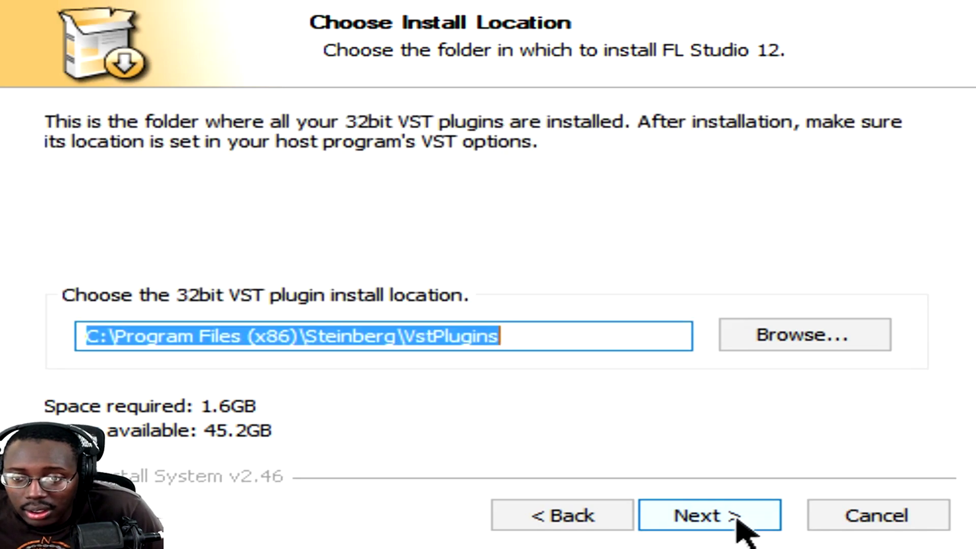
{"action": "left_click", "coordinate": [739, 526]}
{"action": "left_click", "coordinate": [739, 527]}
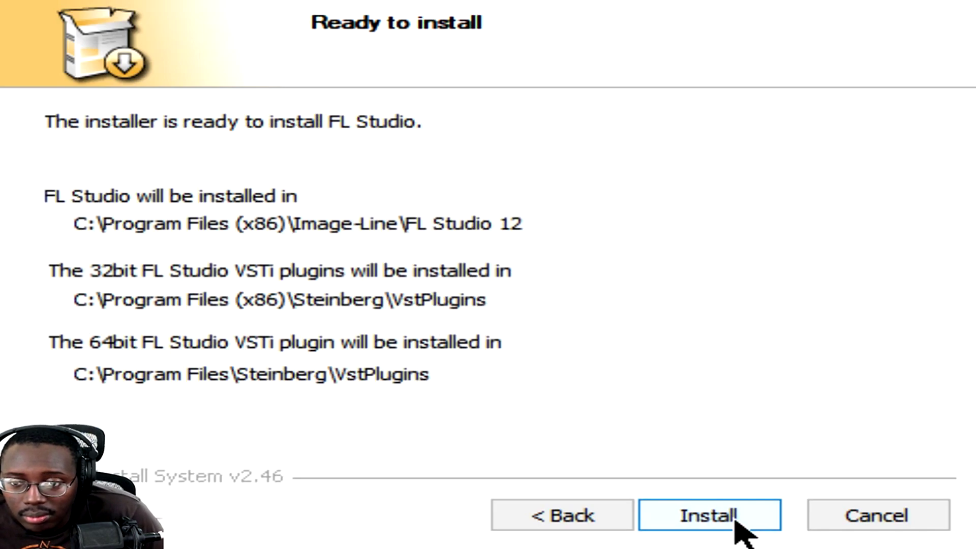
{"action": "left_click", "coordinate": [739, 526]}
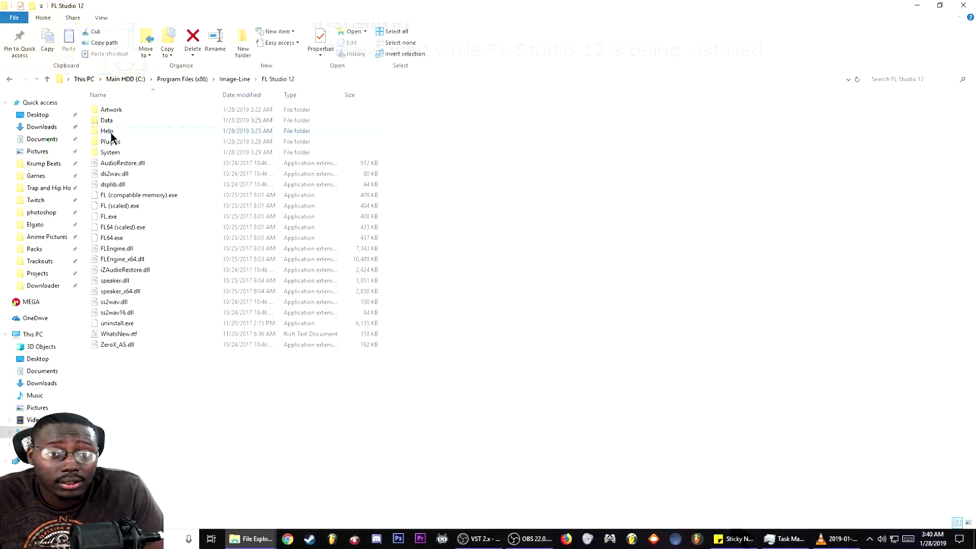
- Run FL.exe from the new FL Studio 12 folder
{"action": "double_click", "coordinate": [124, 220]}
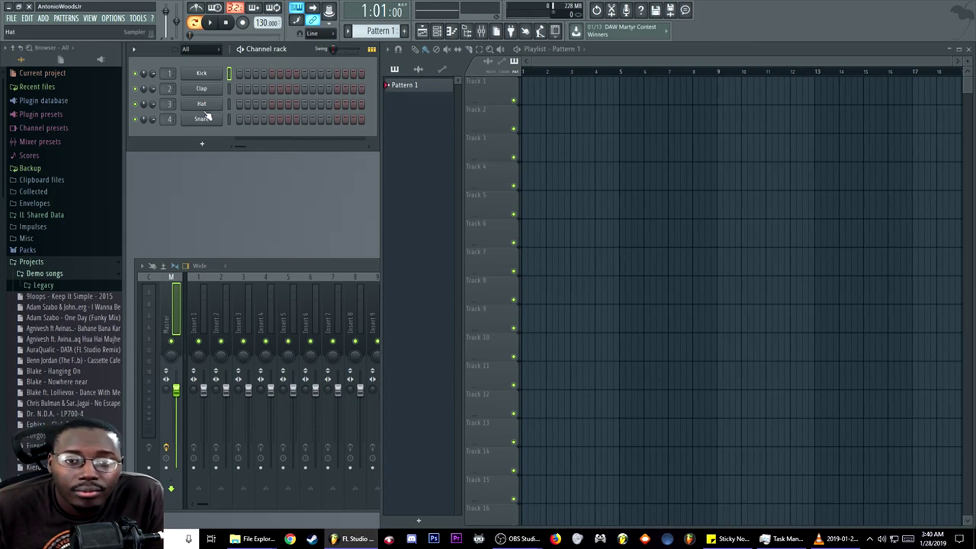
- Replace the Hat channel with Morphine, then open the FL Studio 12 old folder in Explorer
{"action": "right_click", "coordinate": [221, 101]}
{"action": "mouse_move", "coordinate": [253, 188]}
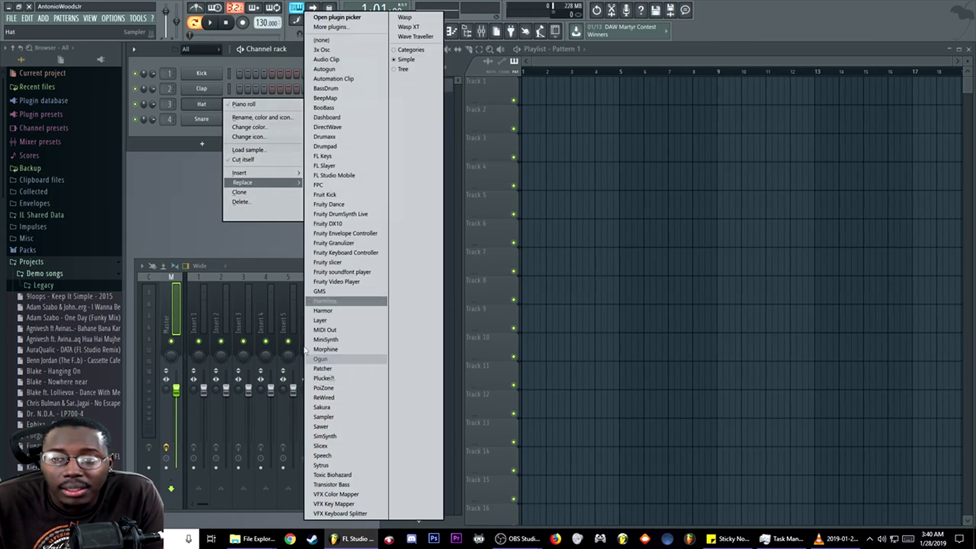
{"action": "left_click", "coordinate": [351, 349]}
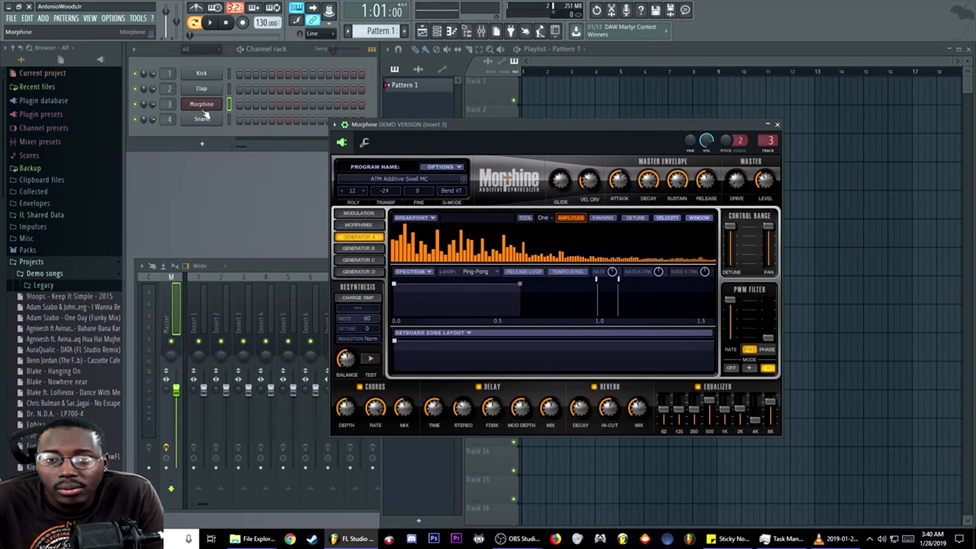
{"action": "key", "text": "alt+Tab"}
{"action": "double_click", "coordinate": [136, 143]}
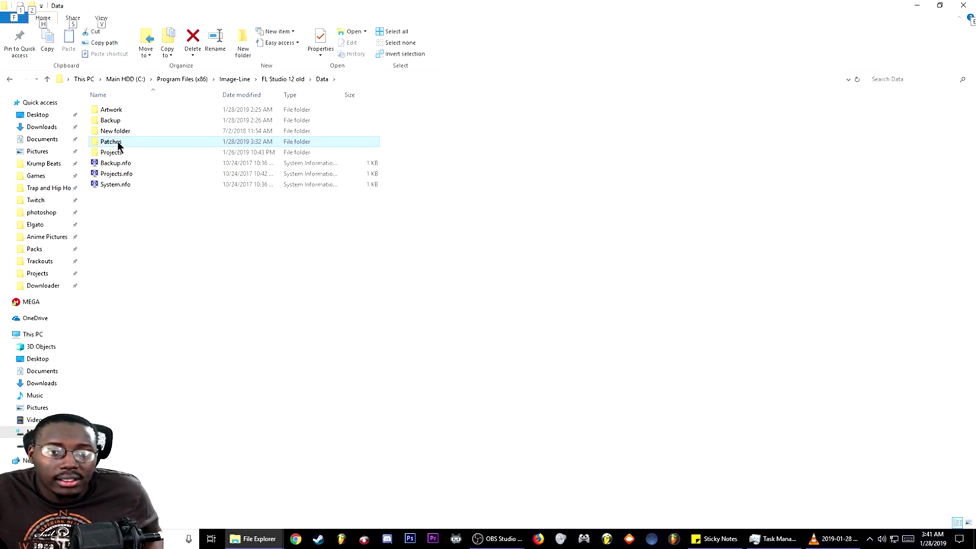
- Move all contents of the old install's Patches folder into FL Studio 12\Data\Patches
{"action": "double_click", "coordinate": [110, 141]}
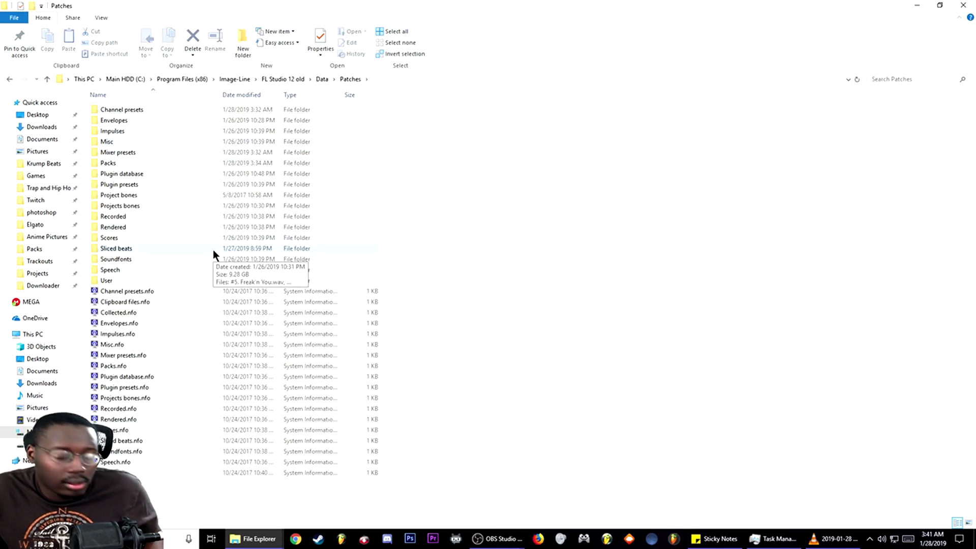
{"action": "key", "text": "ctrl+a"}
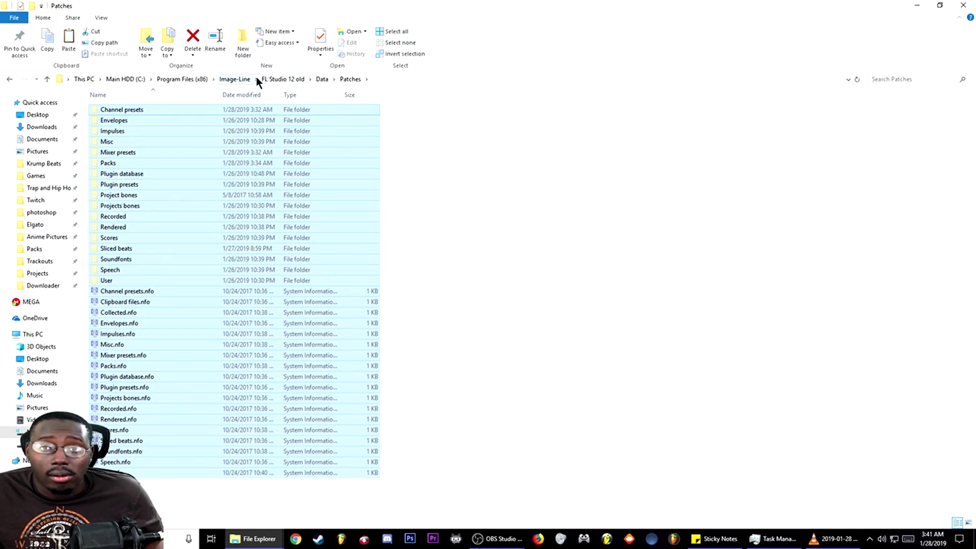
{"action": "left_click", "coordinate": [233, 79]}
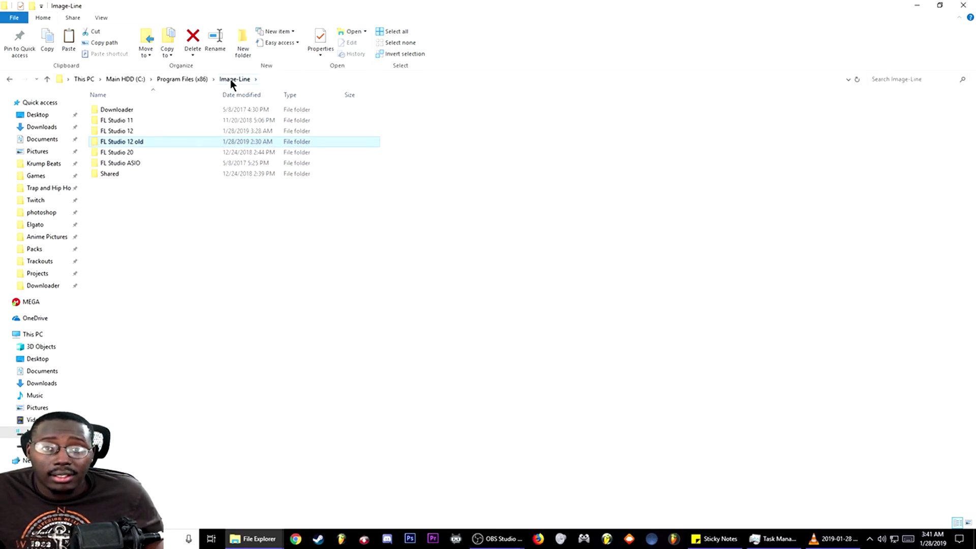
{"action": "double_click", "coordinate": [130, 132]}
{"action": "double_click", "coordinate": [122, 122]}
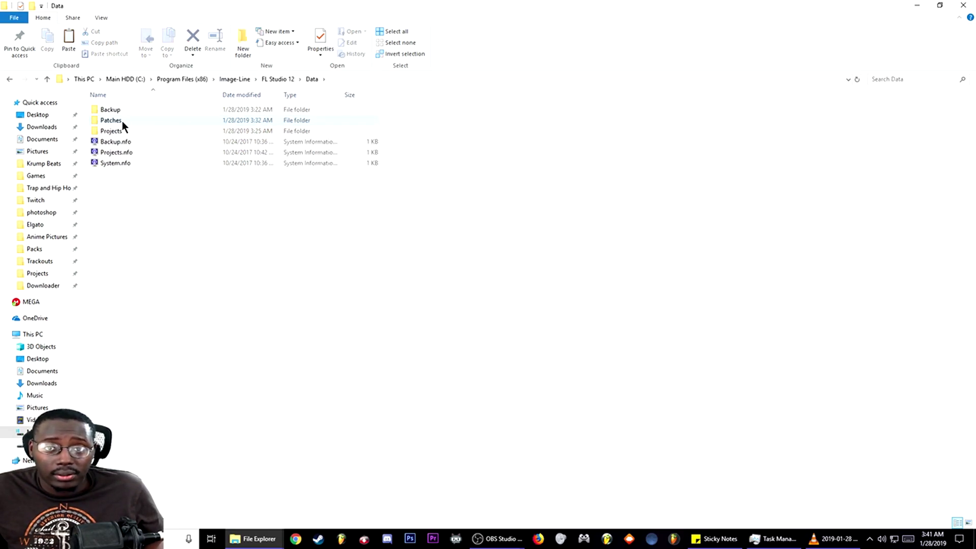
{"action": "double_click", "coordinate": [122, 121]}
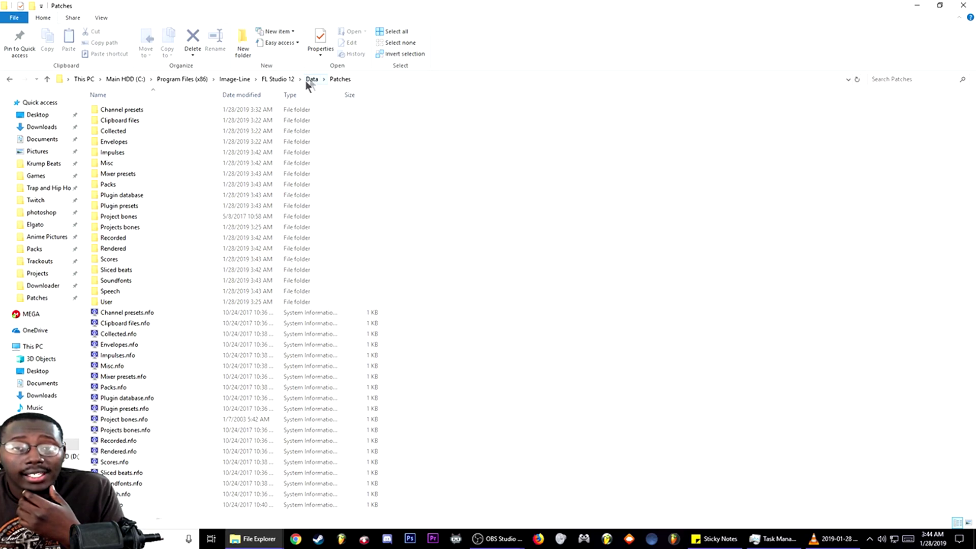
- Select all project folders in FL Studio 12 old\Data\Projects
{"action": "left_click", "coordinate": [241, 80]}
{"action": "double_click", "coordinate": [126, 141]}
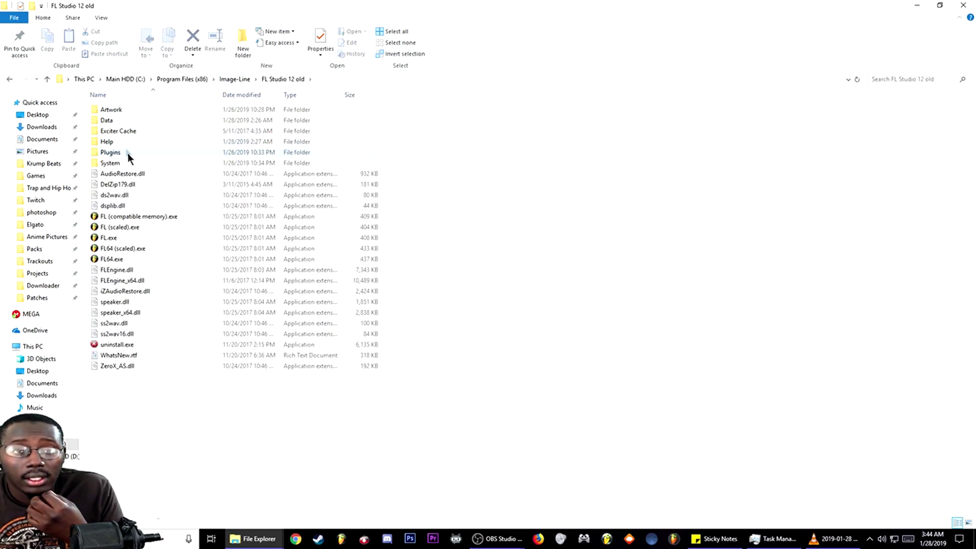
{"action": "double_click", "coordinate": [124, 122]}
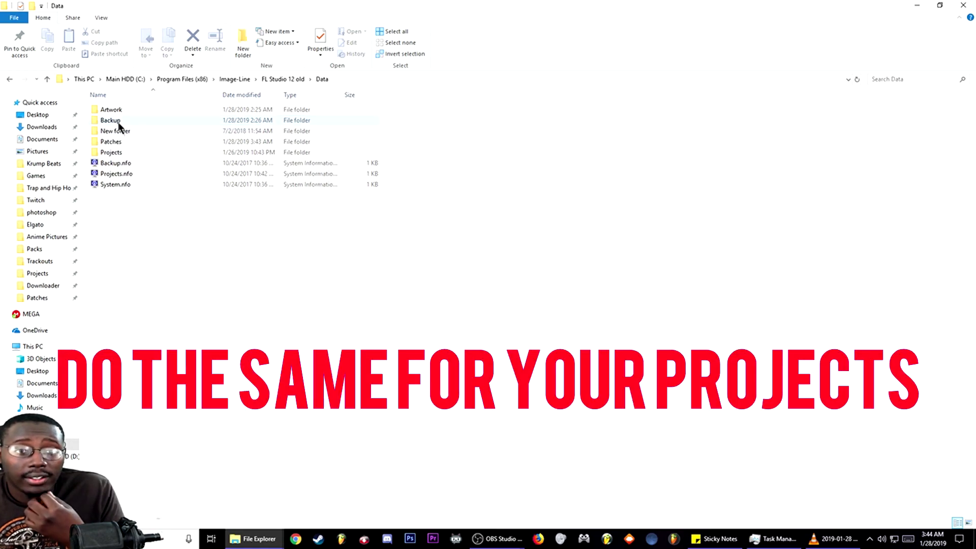
{"action": "double_click", "coordinate": [119, 151]}
{"action": "key", "text": "ctrl+a"}
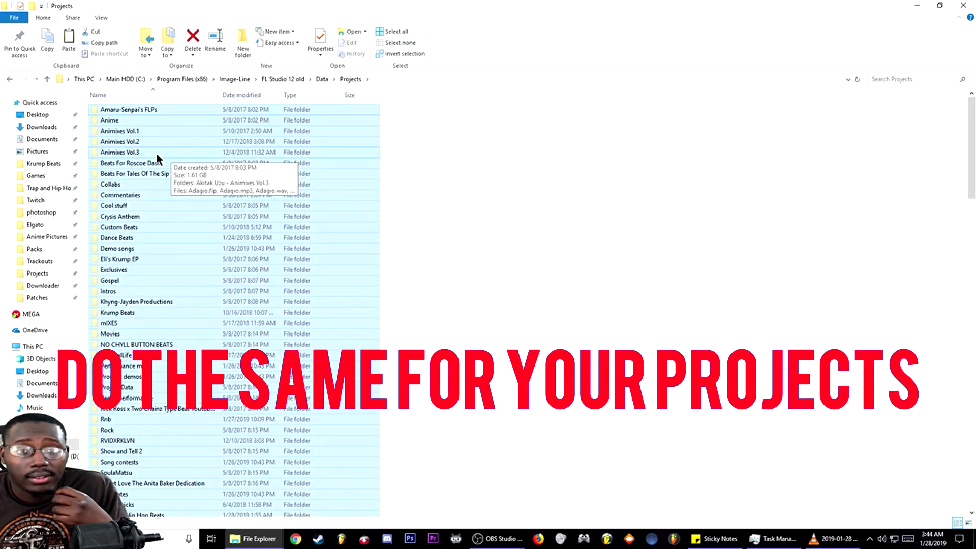
- Paste them into FL Studio 12\Data\Projects, skipping files that already exist
{"action": "left_click", "coordinate": [234, 79]}
{"action": "double_click", "coordinate": [122, 133]}
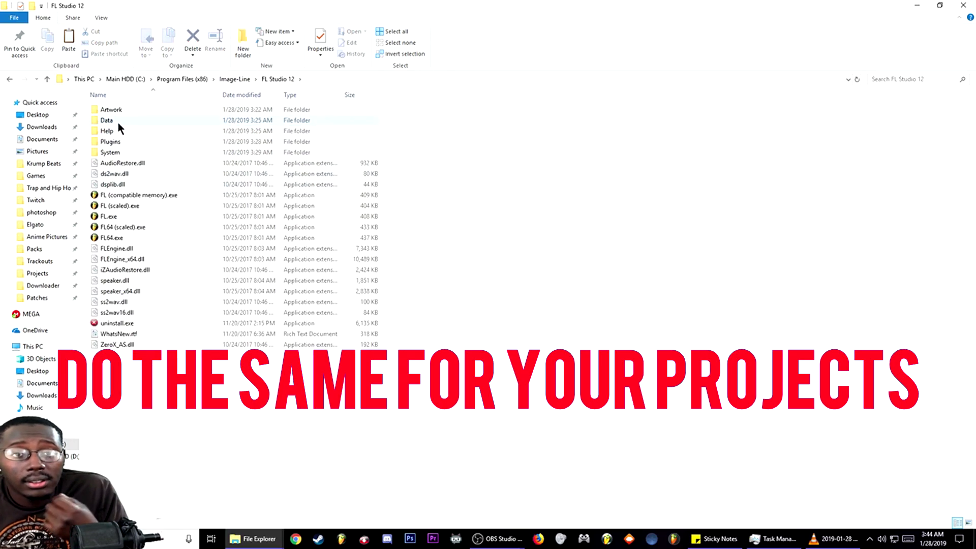
{"action": "double_click", "coordinate": [117, 120]}
{"action": "left_click", "coordinate": [122, 133]}
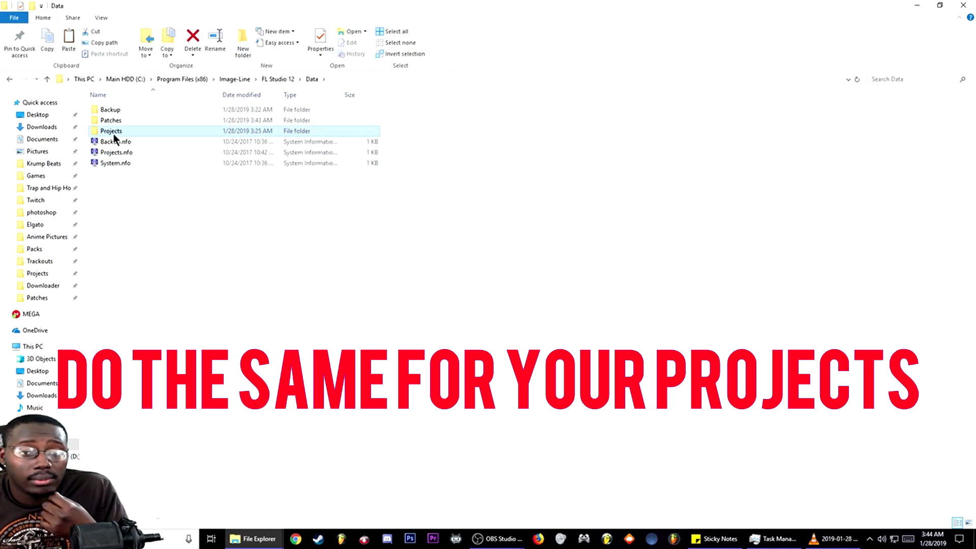
{"action": "double_click", "coordinate": [113, 133]}
{"action": "key", "text": "ctrl+v"}
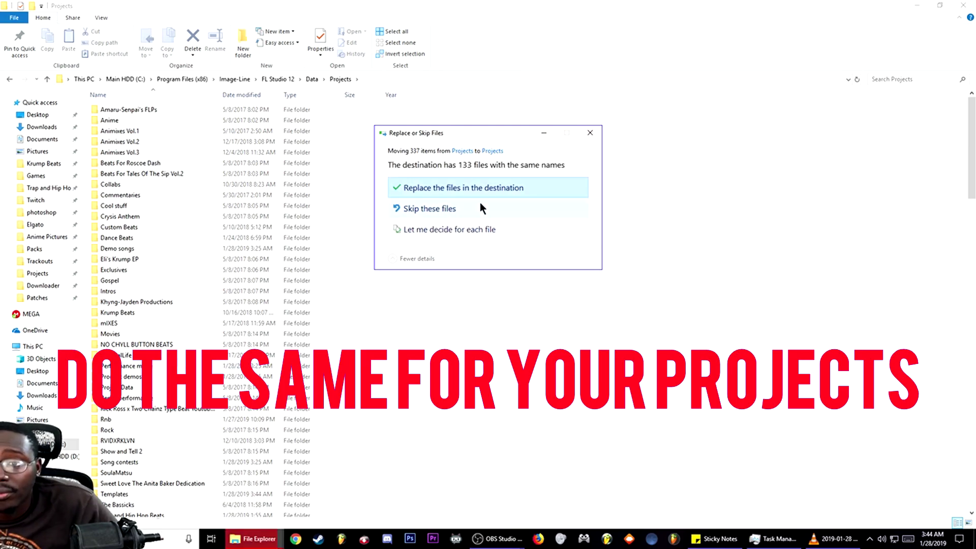
{"action": "left_click", "coordinate": [477, 203]}
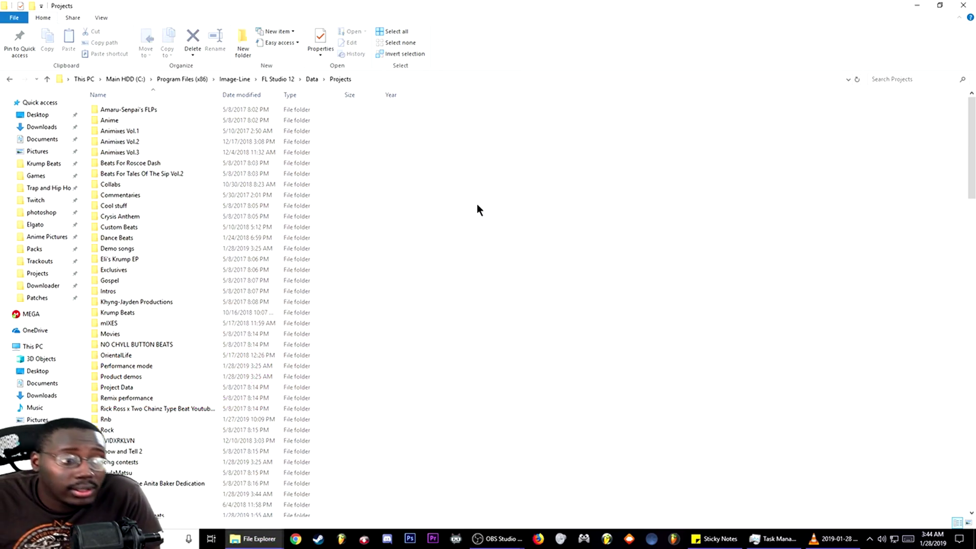
- Select the VST folder inside FL Studio 12 old\Plugins
{"action": "left_click", "coordinate": [233, 77]}
{"action": "left_click", "coordinate": [132, 143]}
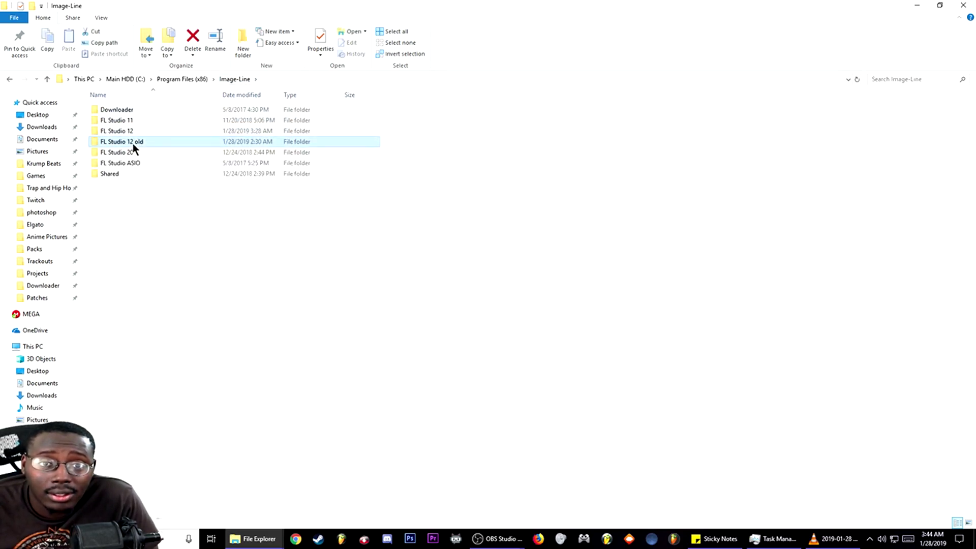
{"action": "double_click", "coordinate": [133, 143]}
{"action": "double_click", "coordinate": [124, 152]}
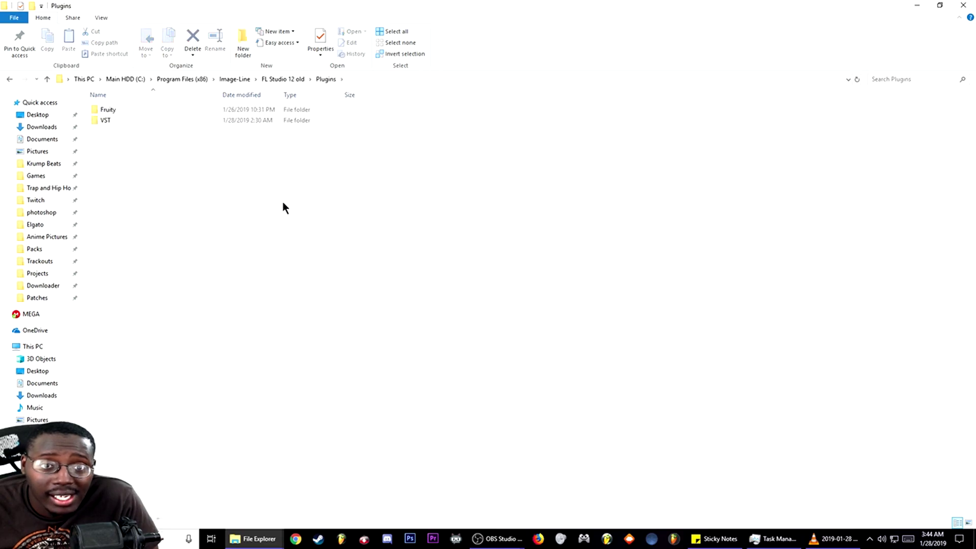
{"action": "left_click", "coordinate": [108, 123]}
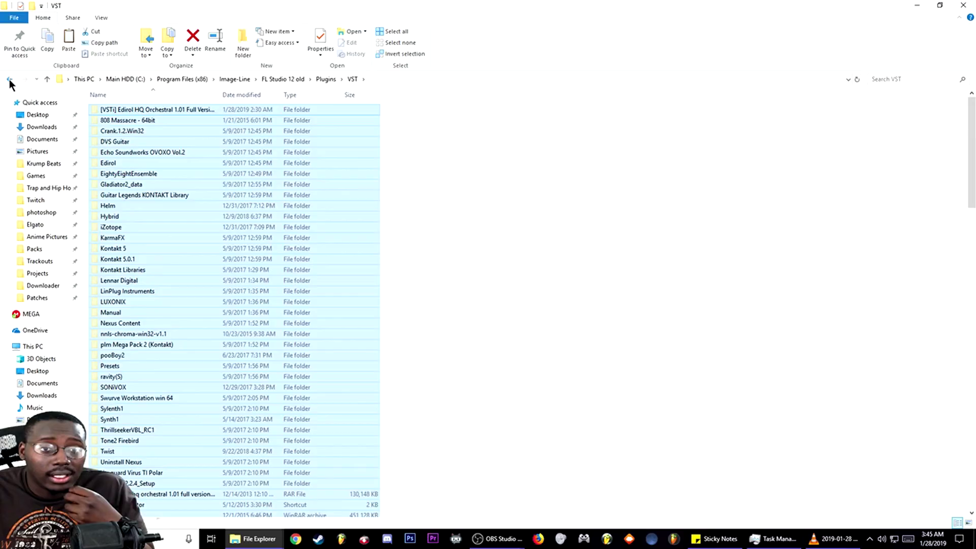
- Navigate to the new FL Studio 12\Plugins\VST folder
{"action": "left_click", "coordinate": [9, 80]}
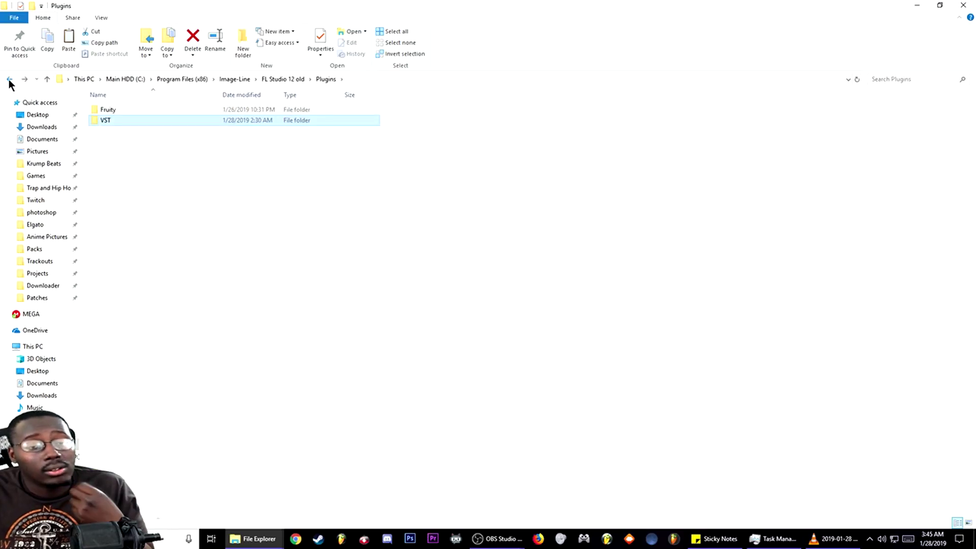
{"action": "left_click", "coordinate": [9, 81]}
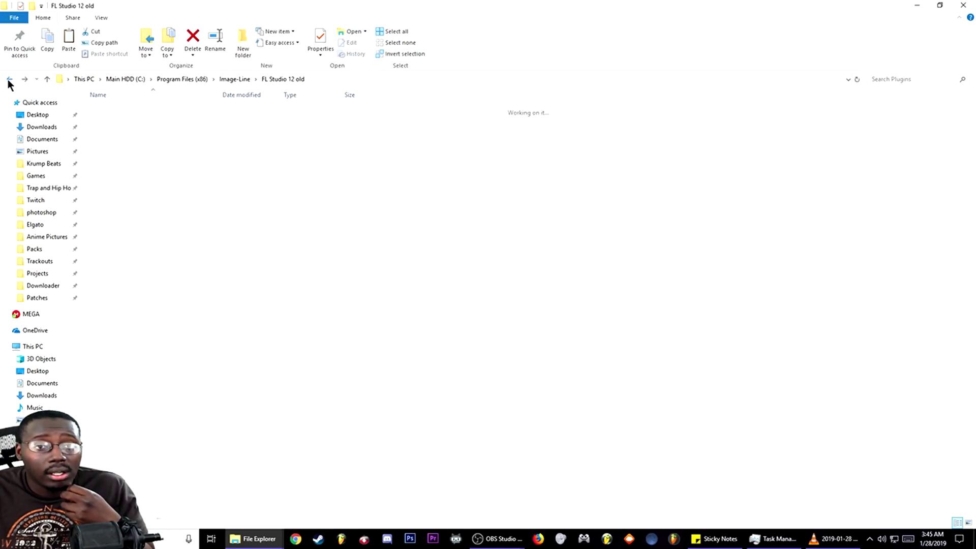
{"action": "left_click", "coordinate": [8, 81]}
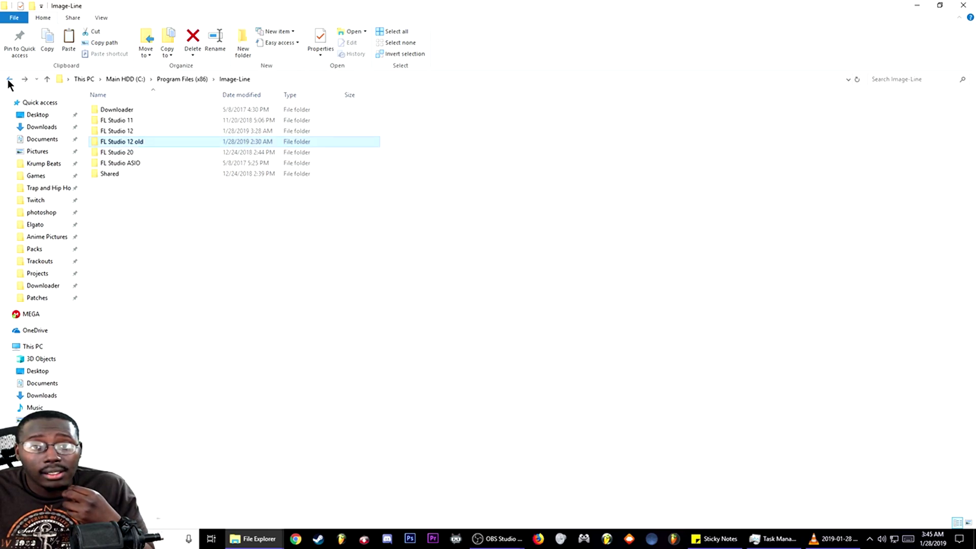
{"action": "double_click", "coordinate": [136, 132]}
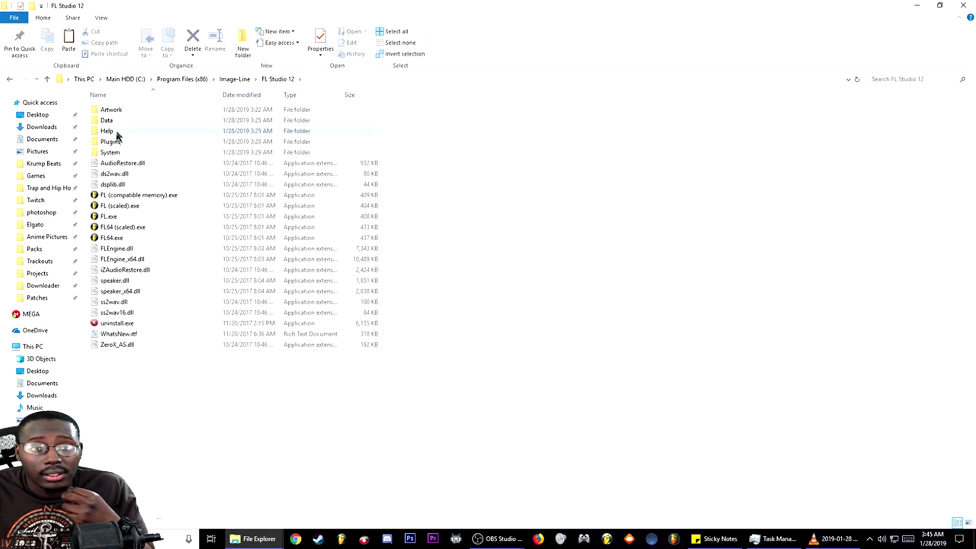
{"action": "double_click", "coordinate": [115, 141]}
{"action": "double_click", "coordinate": [113, 121]}
- Relaunch FL Studio 12 from the desktop and replace the Snare channel with Xpand!2
{"action": "right_click", "coordinate": [353, 275]}
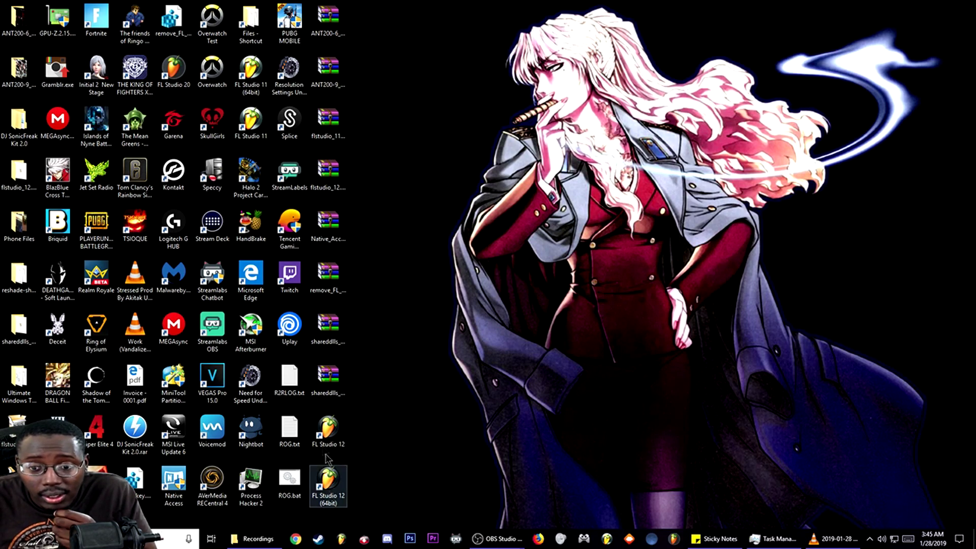
{"action": "double_click", "coordinate": [328, 428]}
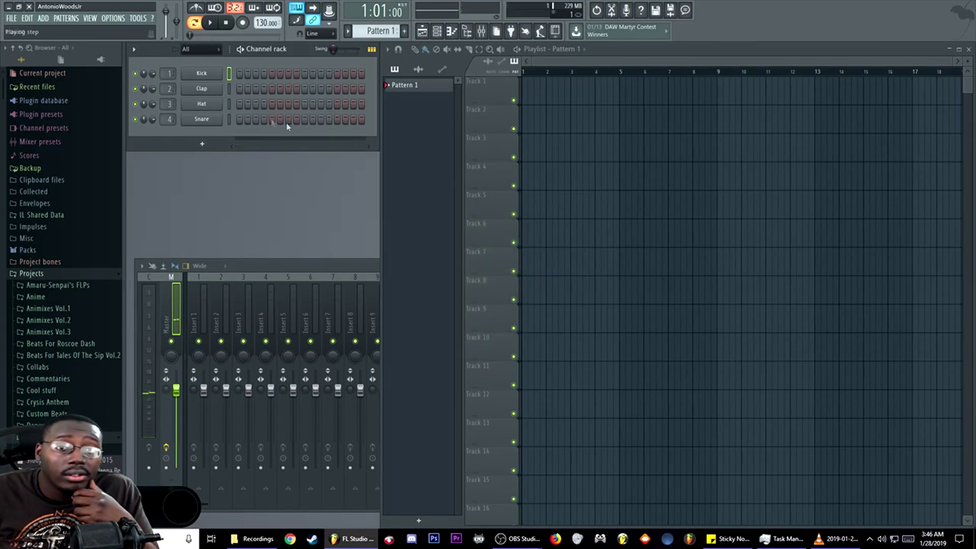
{"action": "right_click", "coordinate": [216, 118]}
{"action": "mouse_move", "coordinate": [255, 199]}
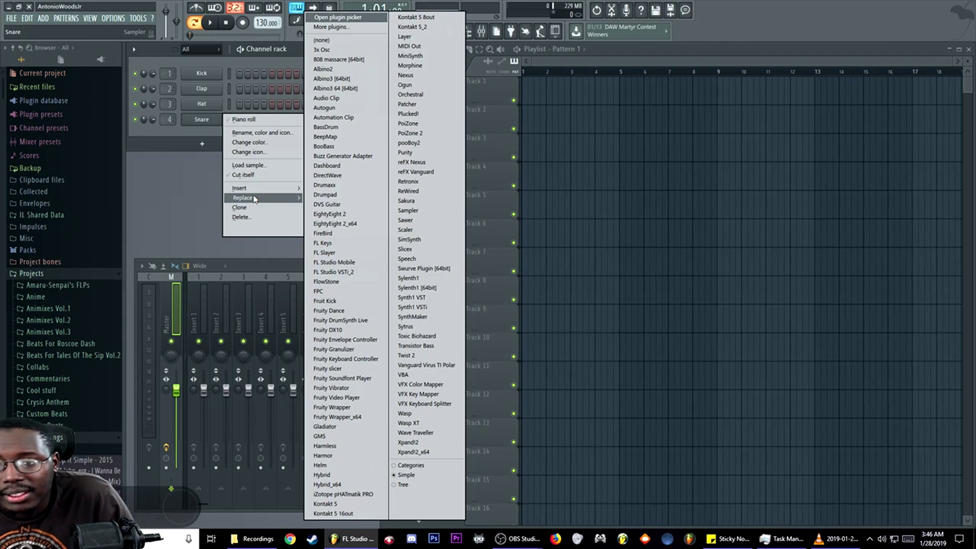
{"action": "left_click", "coordinate": [439, 444]}
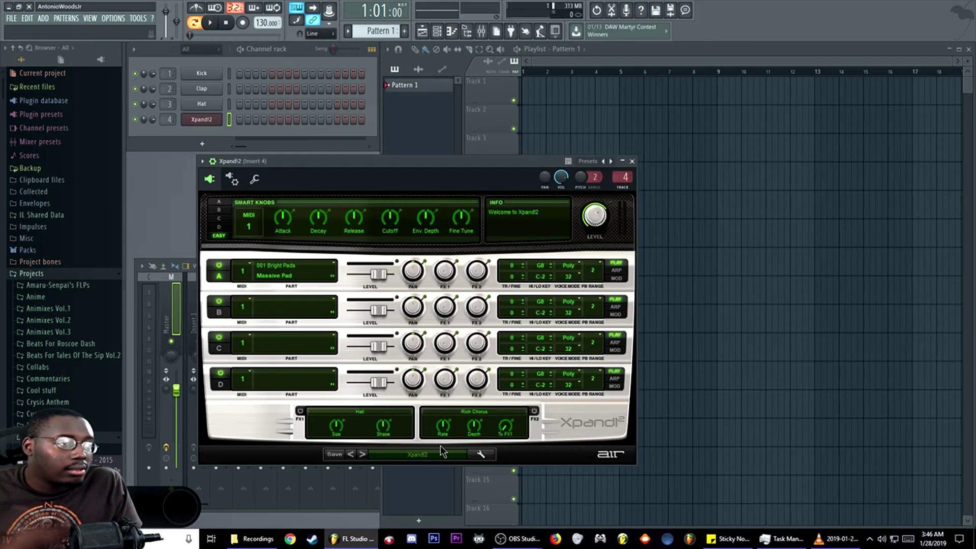
- Replace the Xpand!2 channel with Swurve Plugin [64bit]
{"action": "right_click", "coordinate": [209, 121]}
{"action": "mouse_move", "coordinate": [253, 195]}
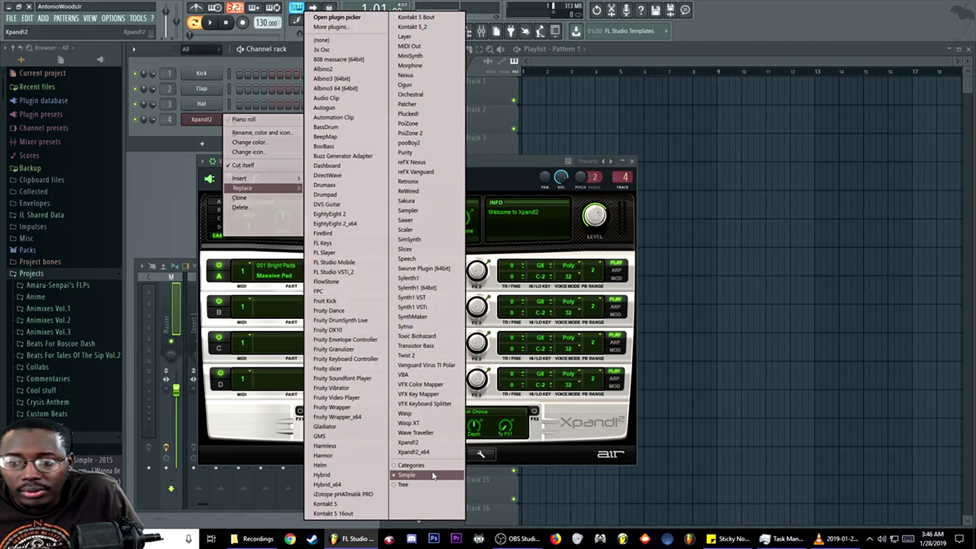
{"action": "left_click", "coordinate": [422, 270]}
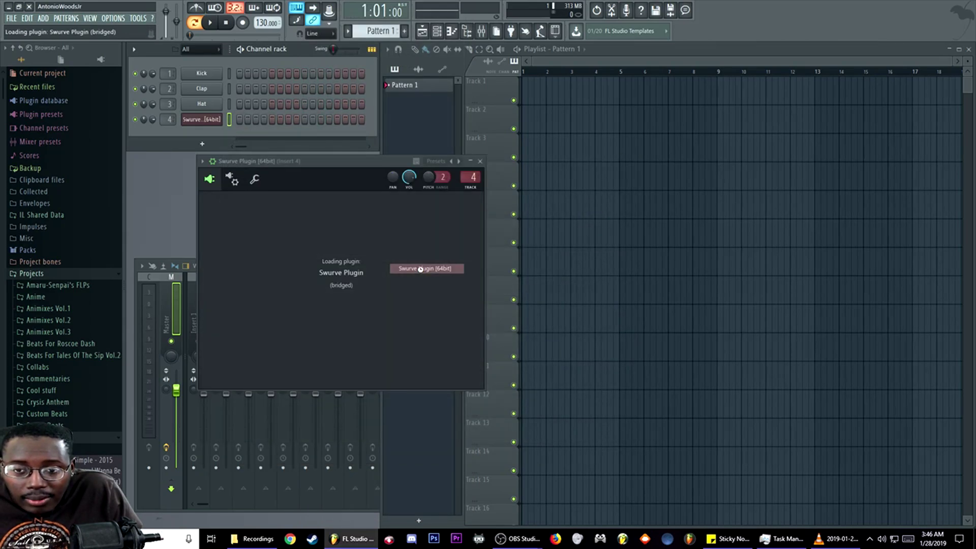